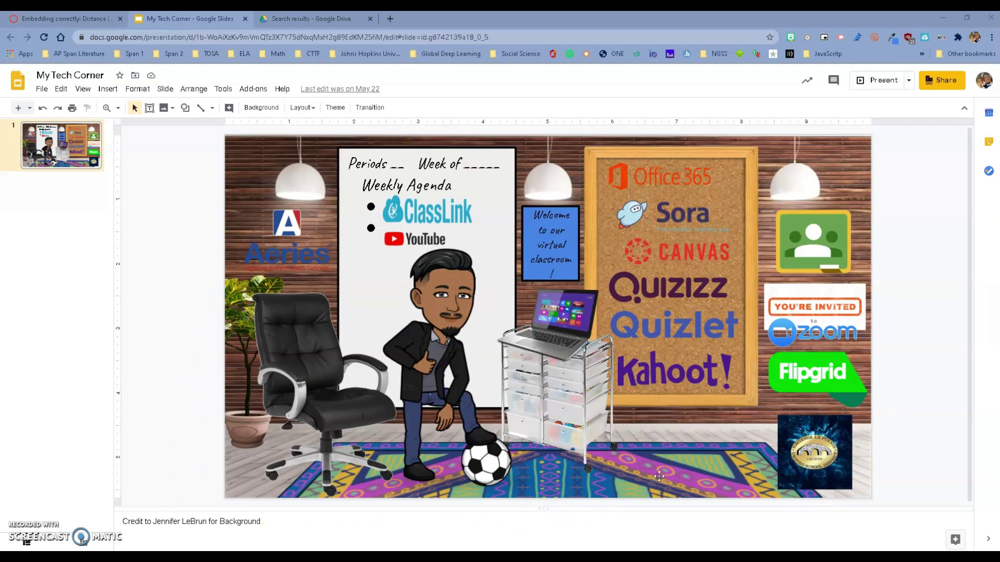
Go back to the My Tech Corner presentation and show its Publish to the web embed code.
click(104, 18)
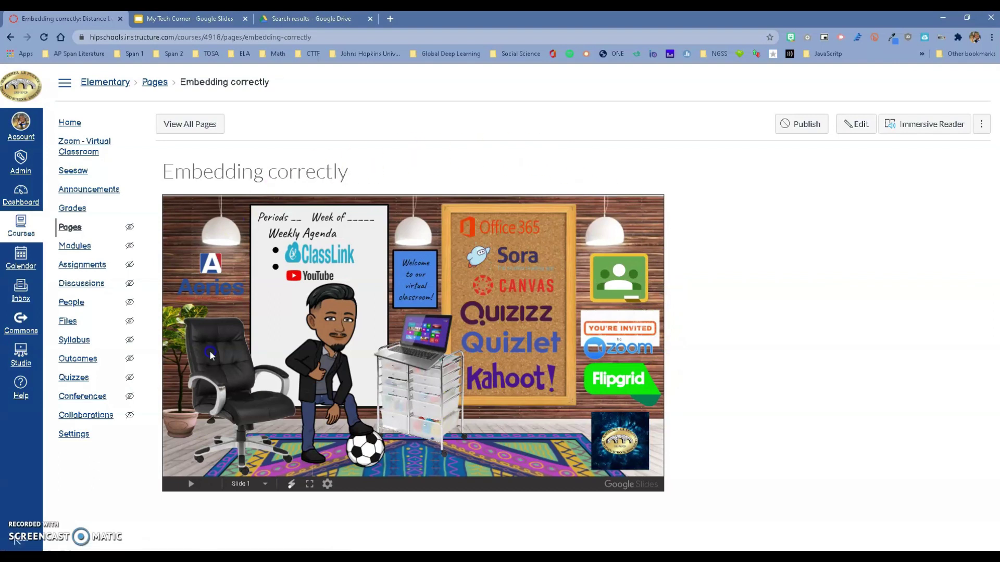
click(188, 18)
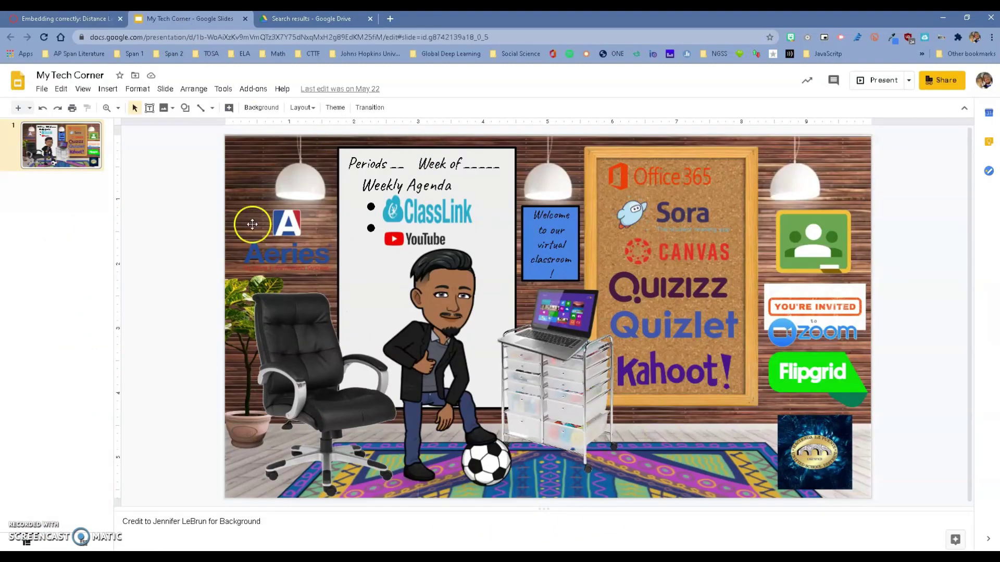
click(41, 89)
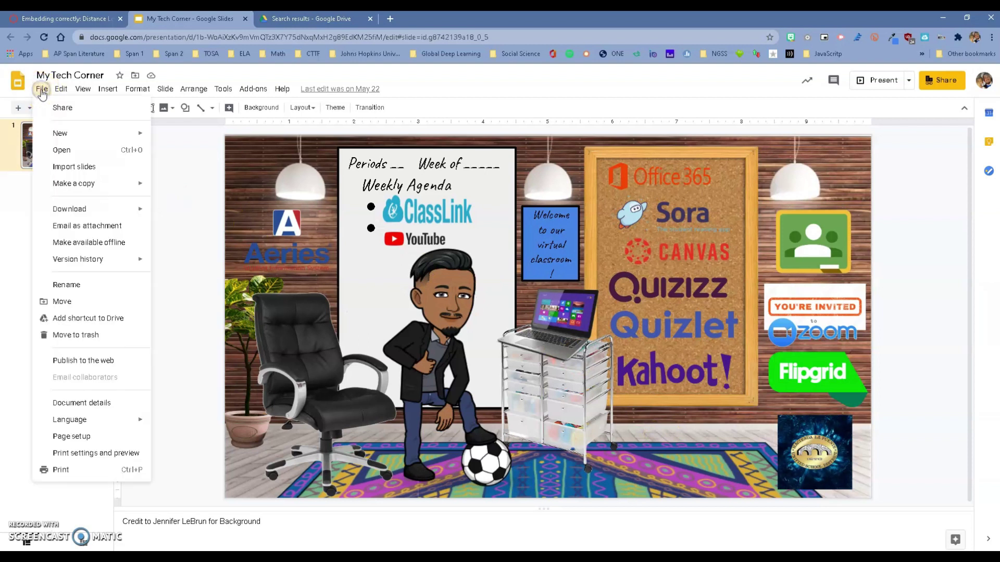
click(68, 362)
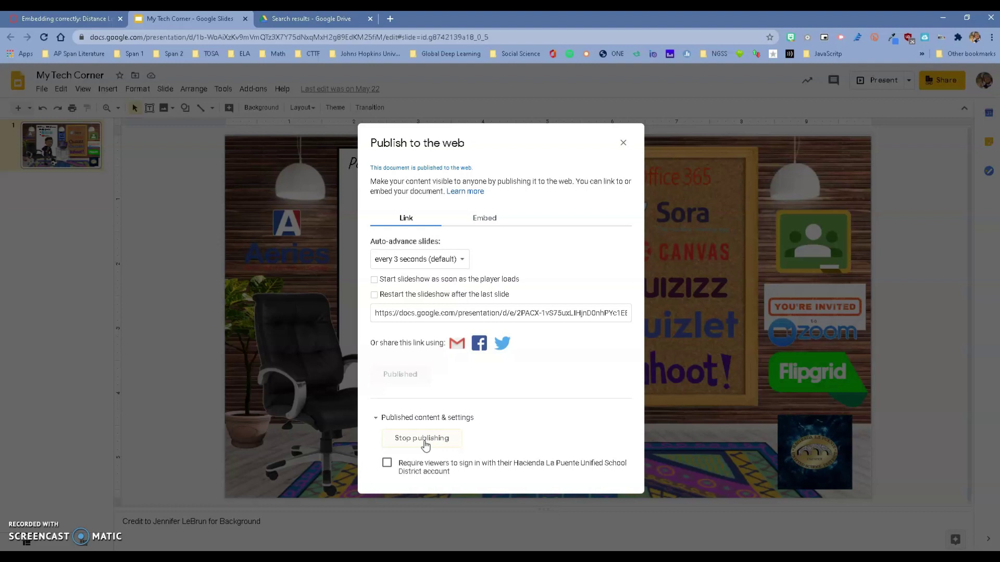
click(423, 443)
click(479, 222)
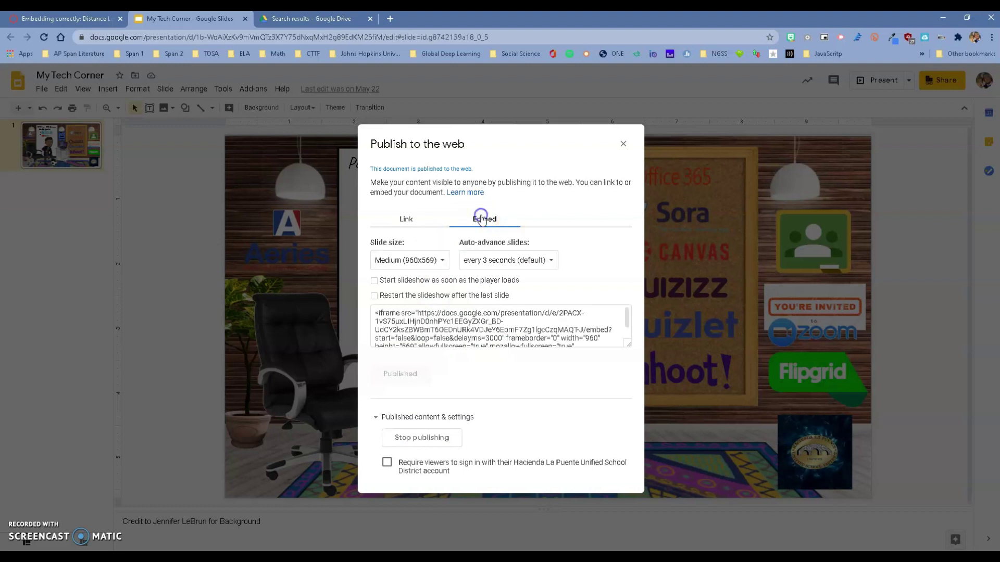
Copy the Medium-size iframe embed code and return to the 'Embedding correctly' Canvas page.
click(386, 270)
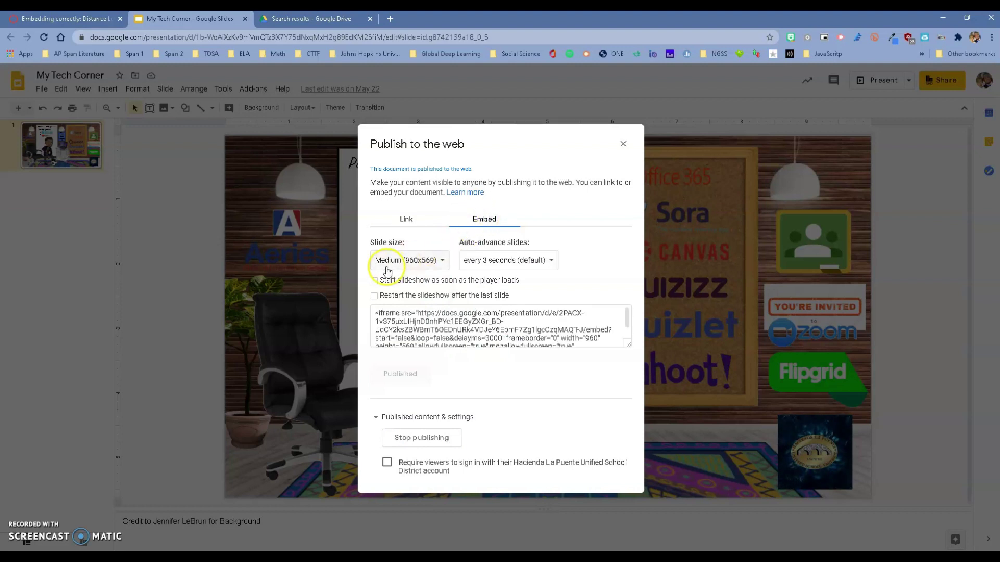
click(432, 266)
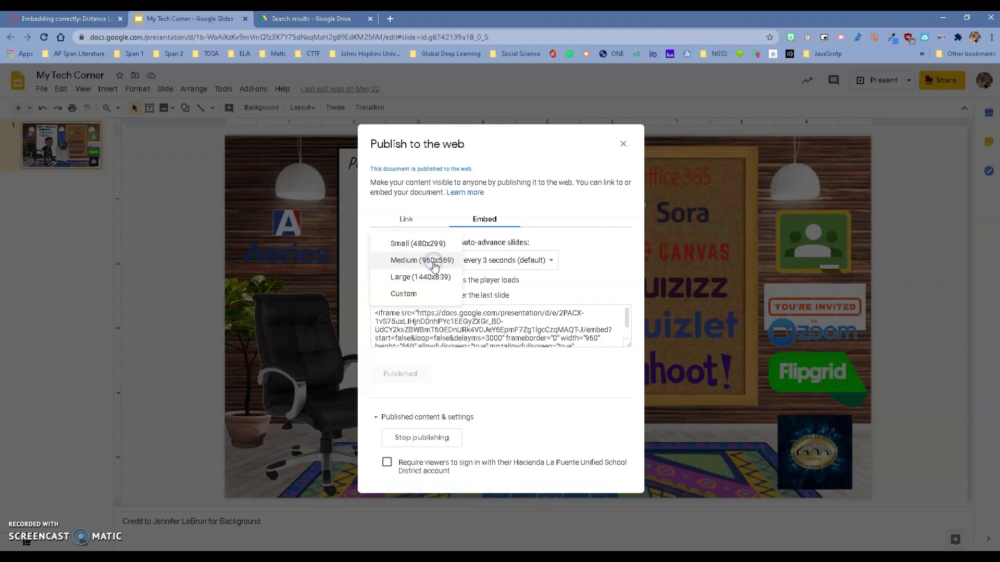
click(434, 284)
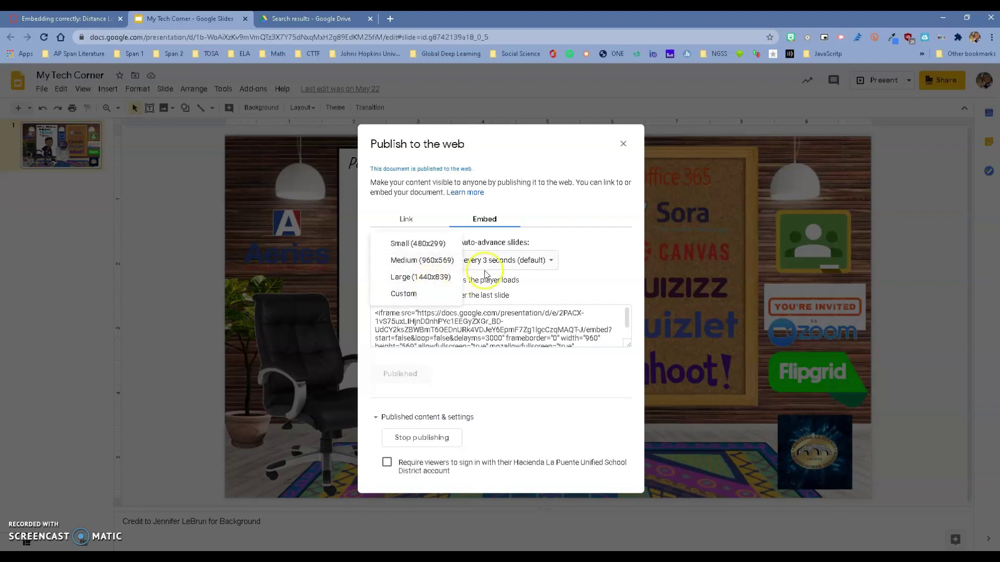
click(554, 227)
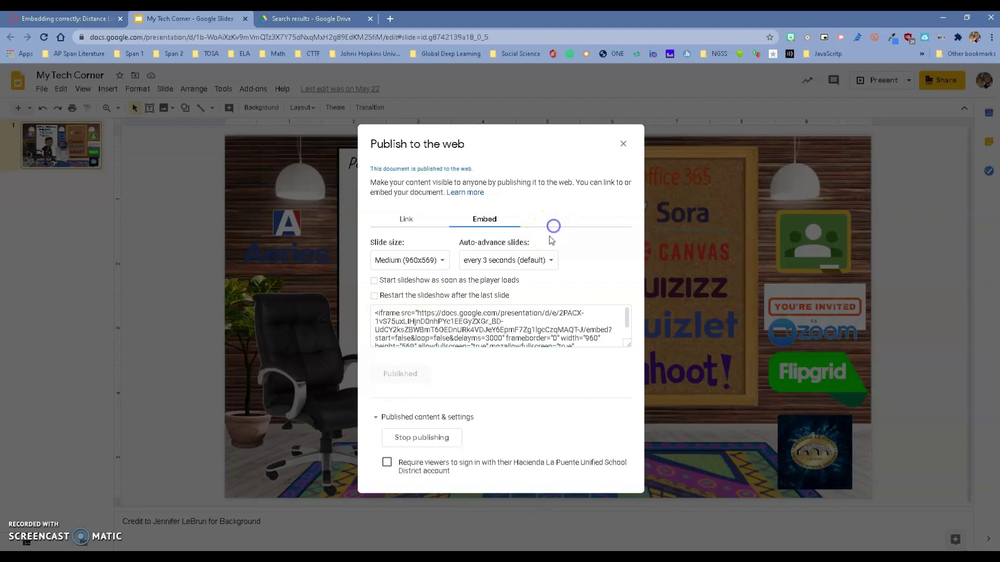
click(423, 330)
click(374, 313)
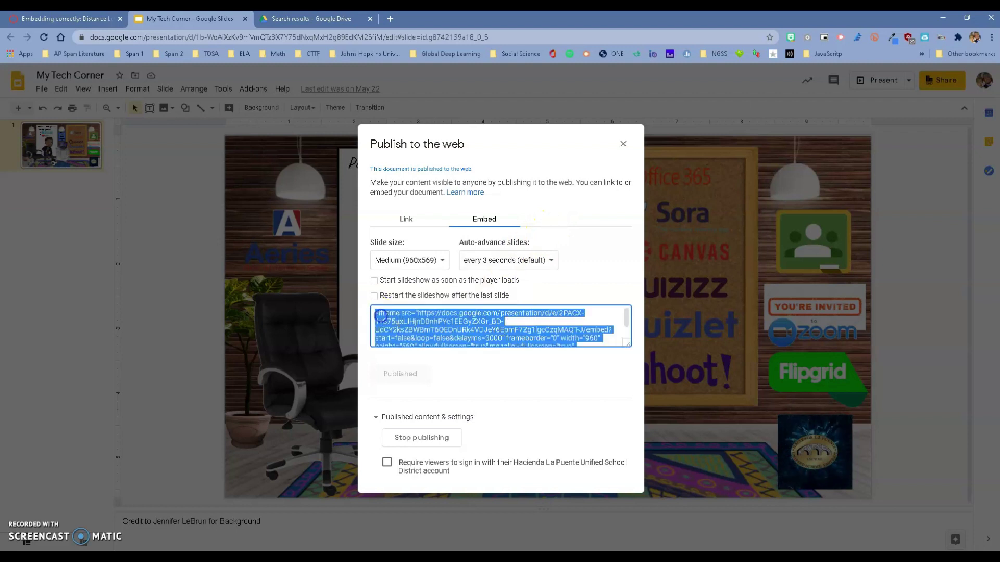
right_click(412, 319)
click(419, 329)
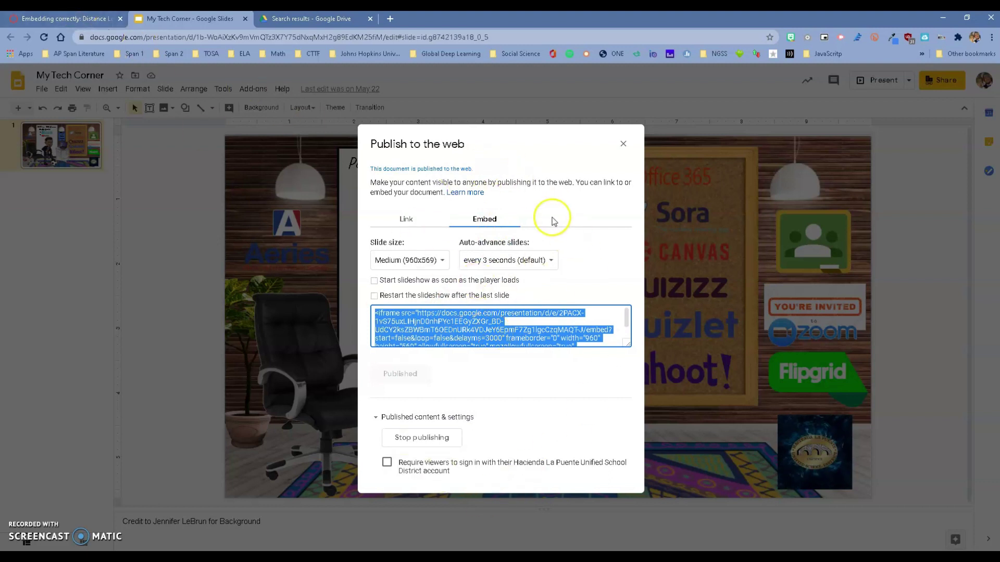
click(67, 18)
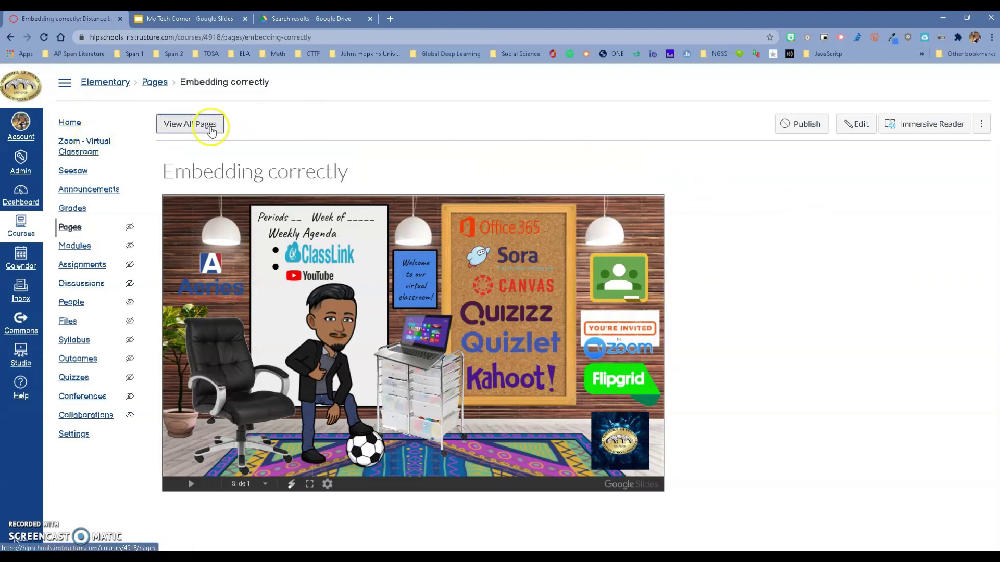
Create a new blank course page from the Pages list.
click(208, 124)
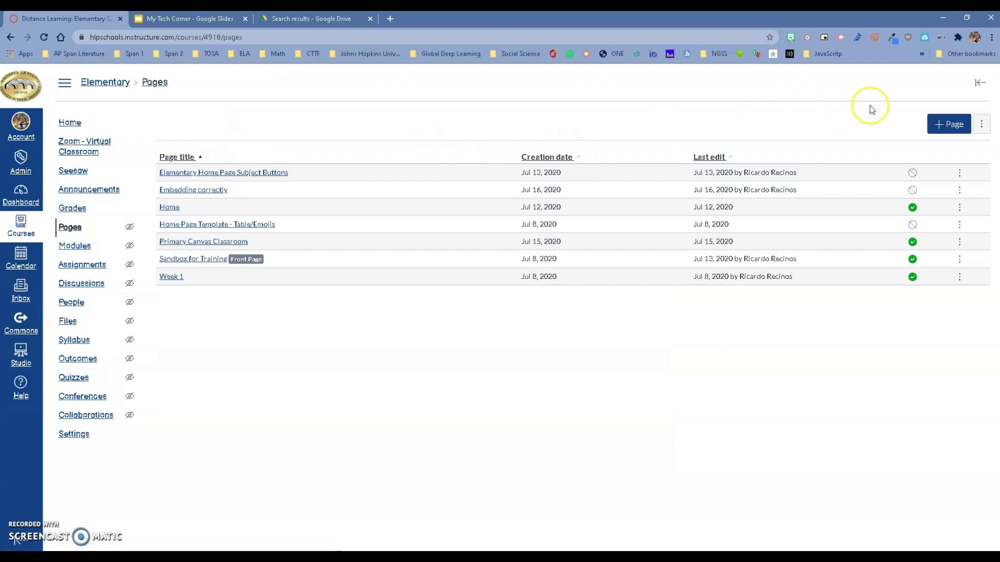
click(949, 124)
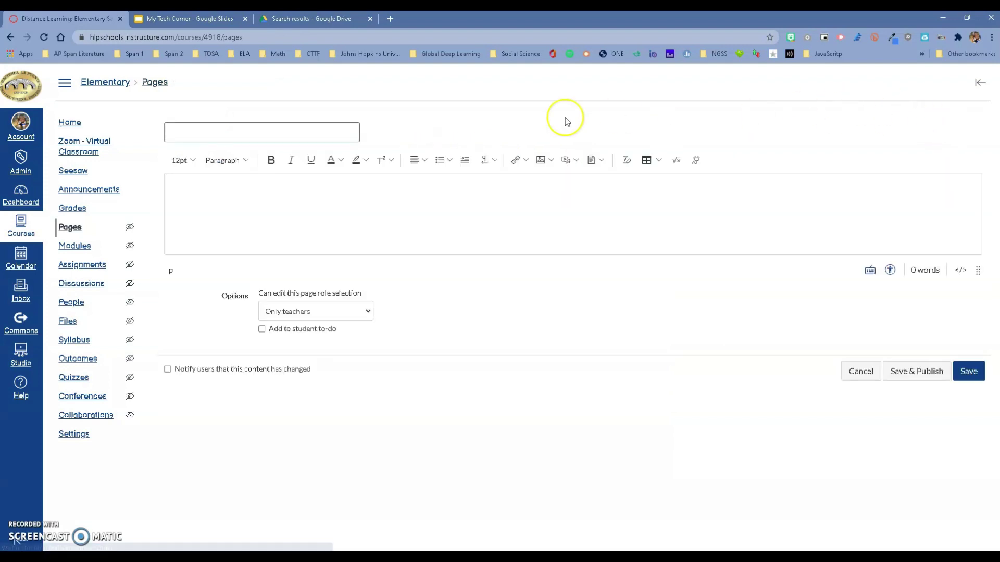
text(My)
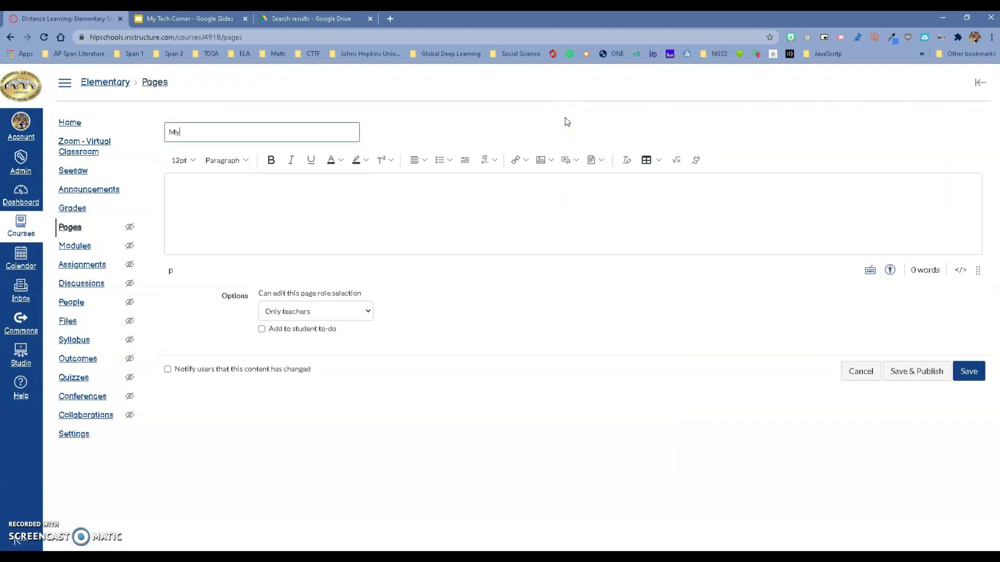
text( Home Pa)
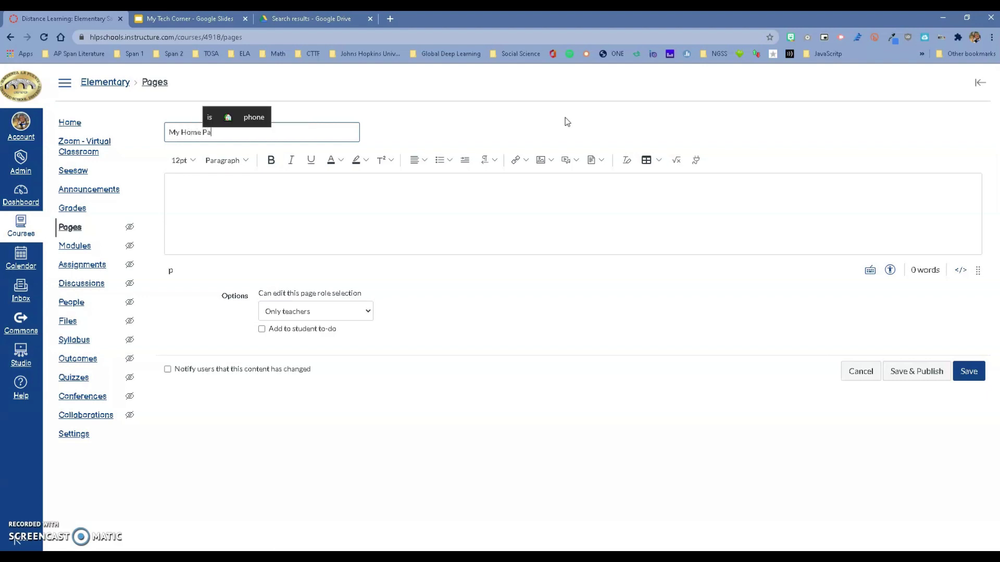
text(ge Test)
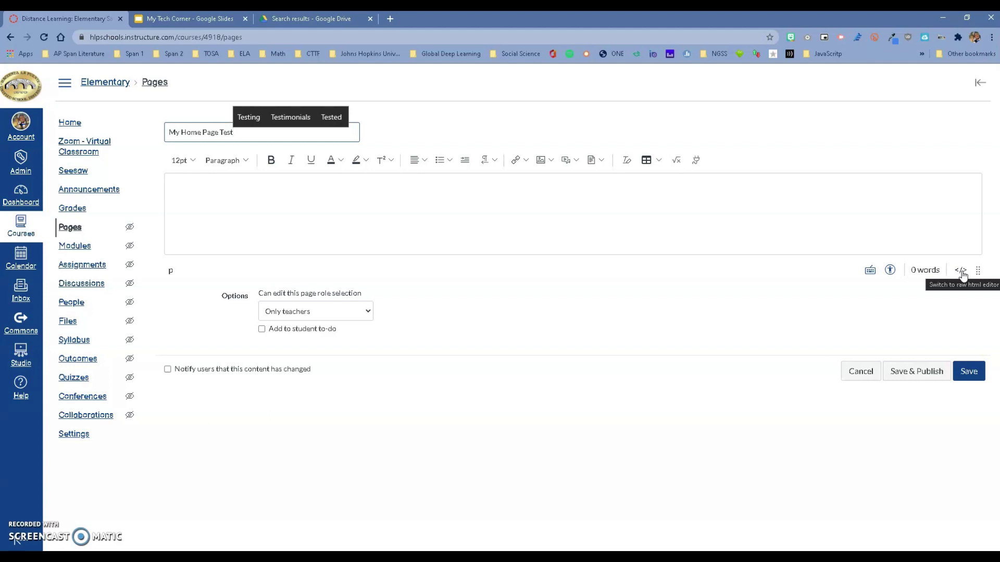
Paste the Google Slides iframe code into the page's raw HTML and save 'My Home Page Test'.
click(961, 270)
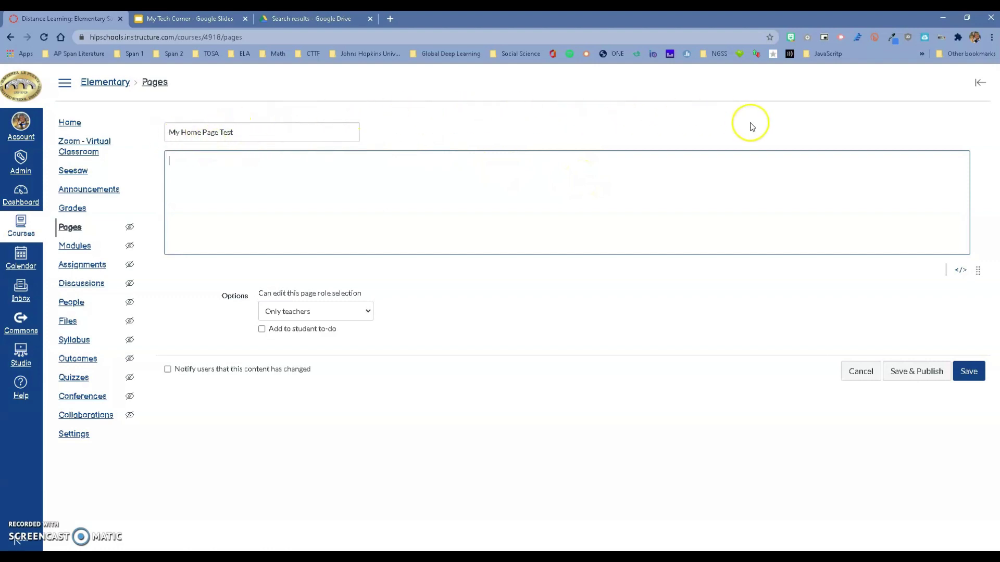
click(961, 271)
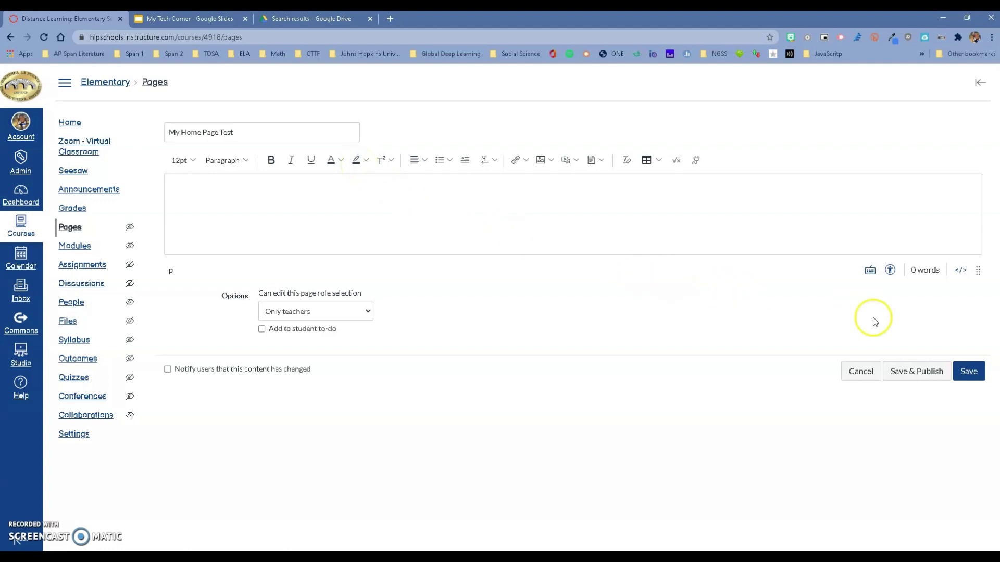
click(961, 271)
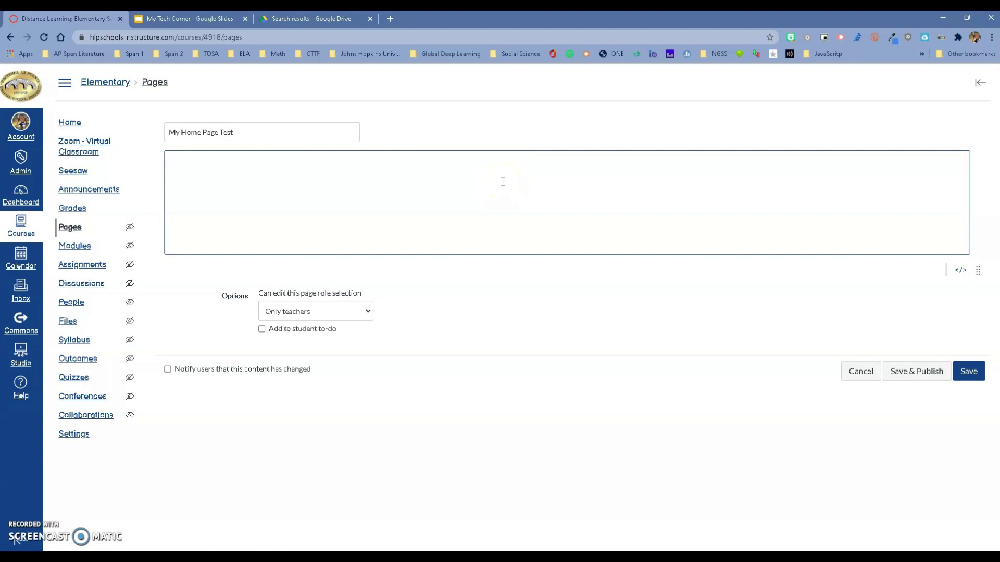
right_click(173, 162)
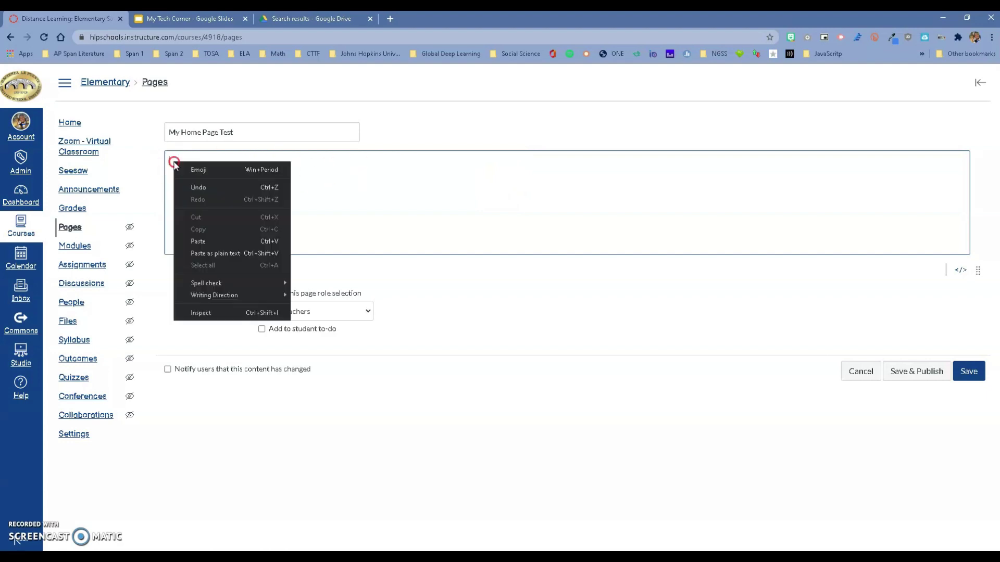
click(205, 240)
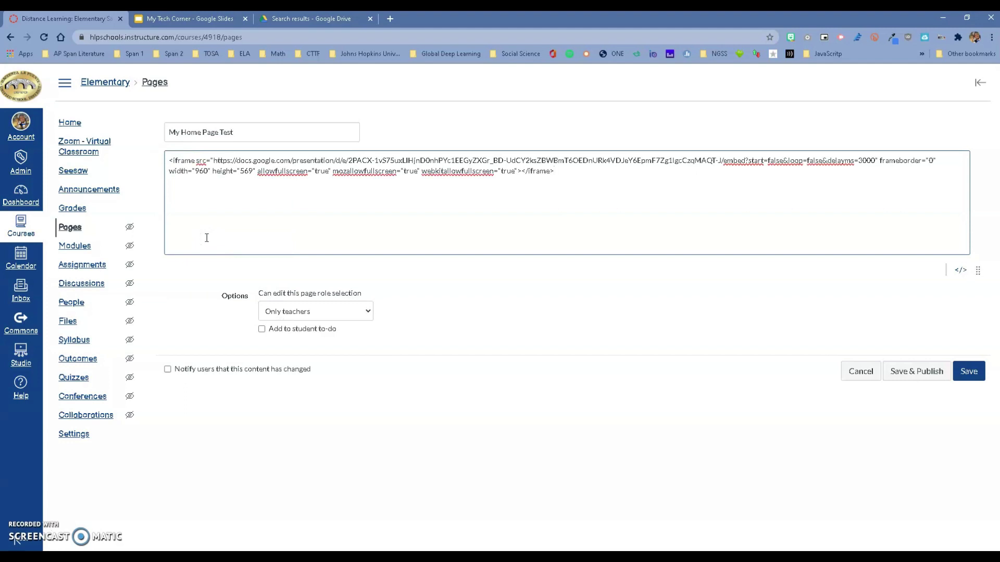
click(969, 372)
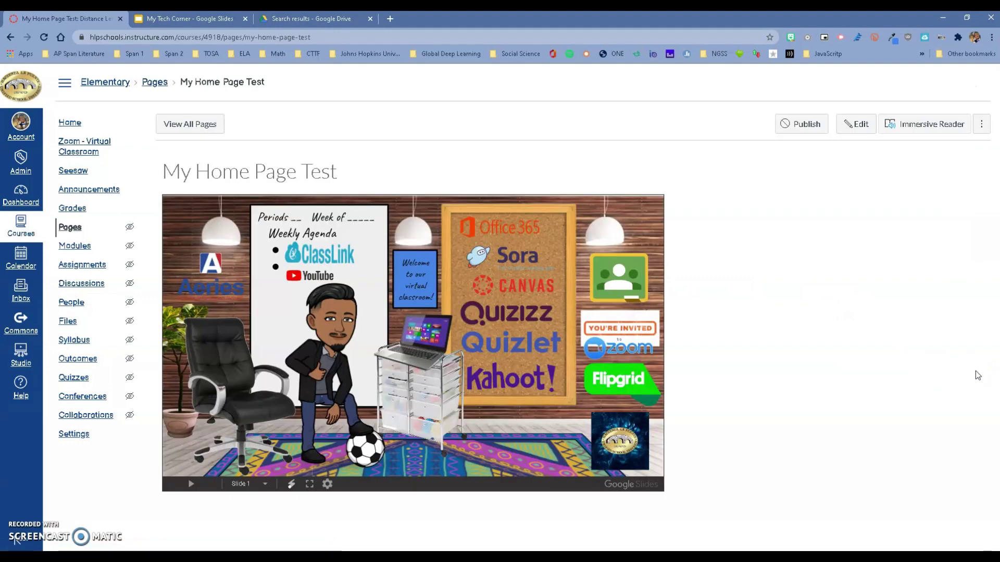
Publish 'My Home Page Test' and verify the embedded slide's Sora link opens a Sora tab.
click(598, 328)
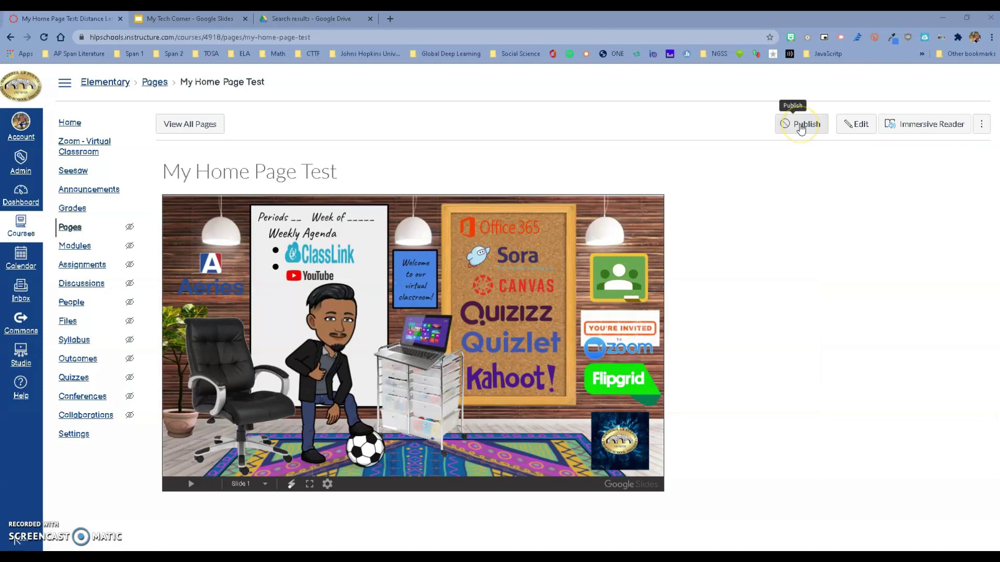
click(801, 125)
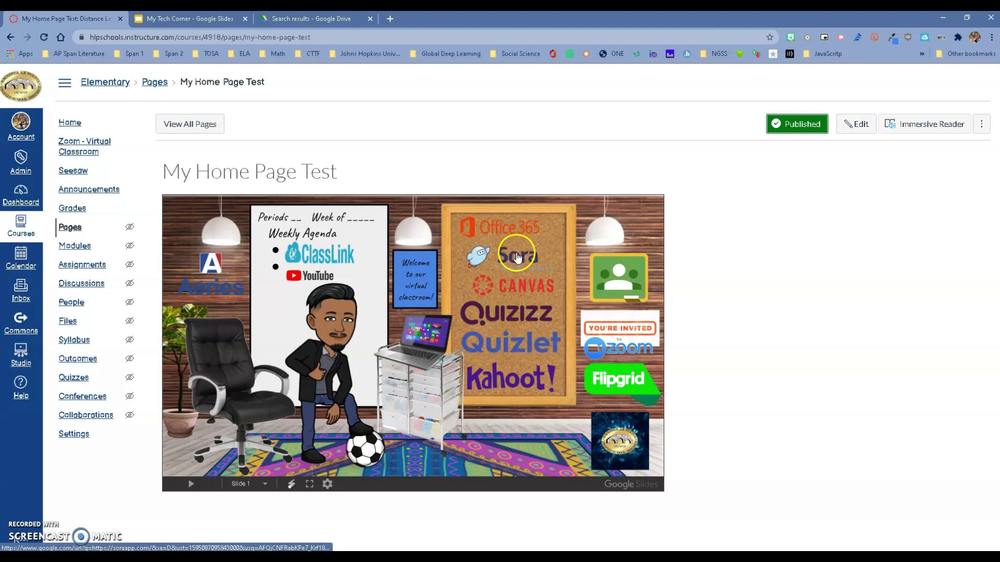
click(516, 258)
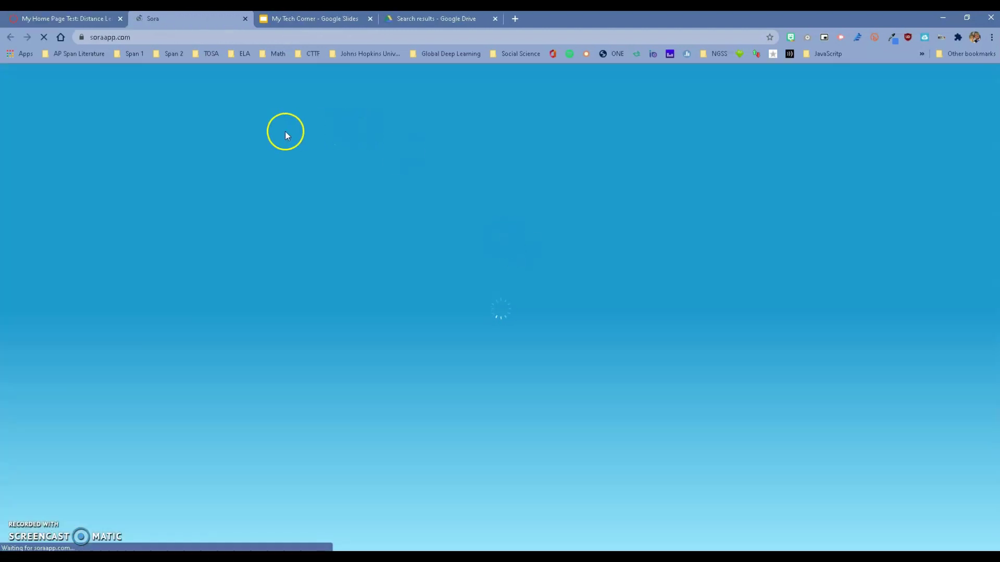
click(66, 18)
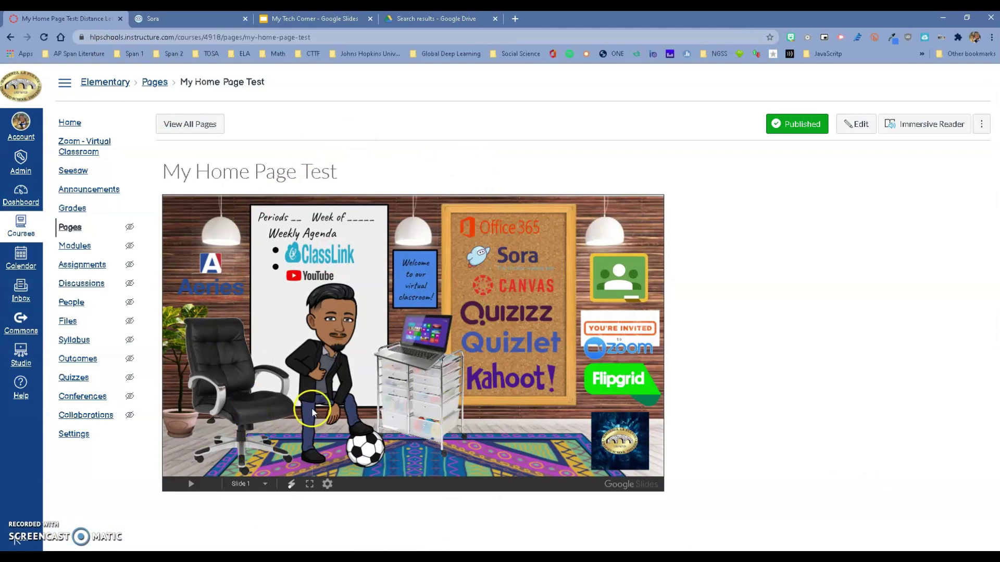
click(334, 408)
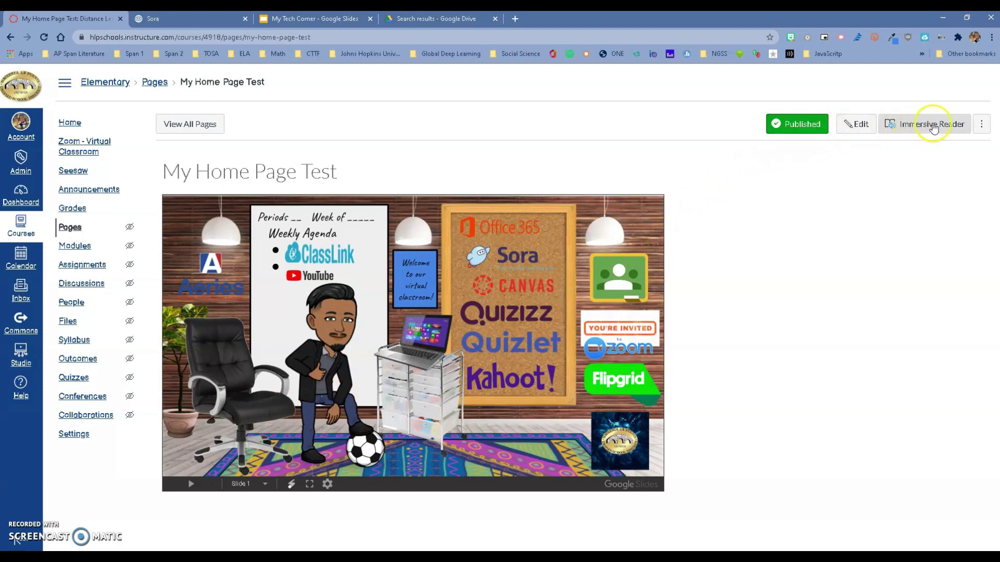
Use 'My Home Page Test' as the course Front Page and go to the course Home.
click(984, 127)
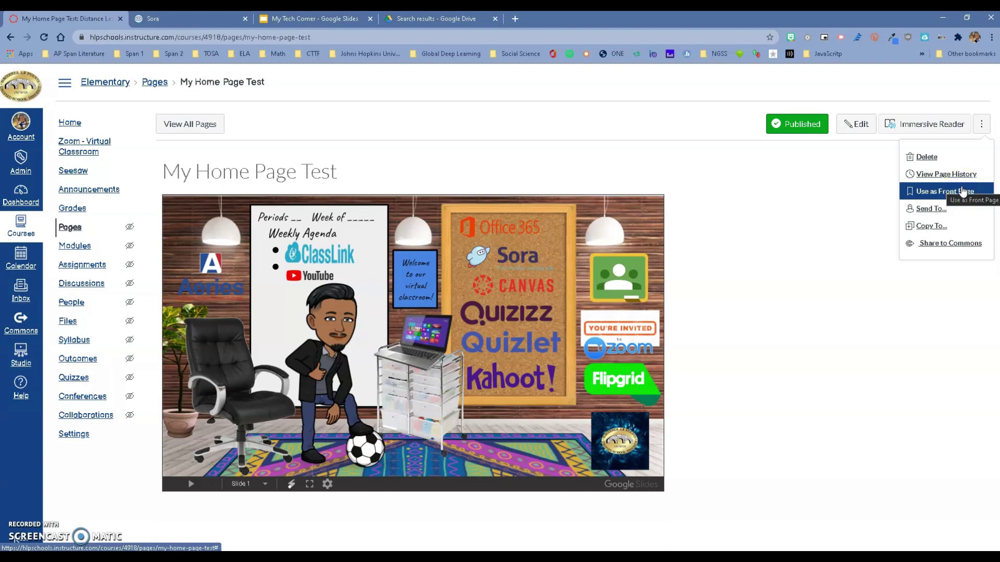
click(964, 193)
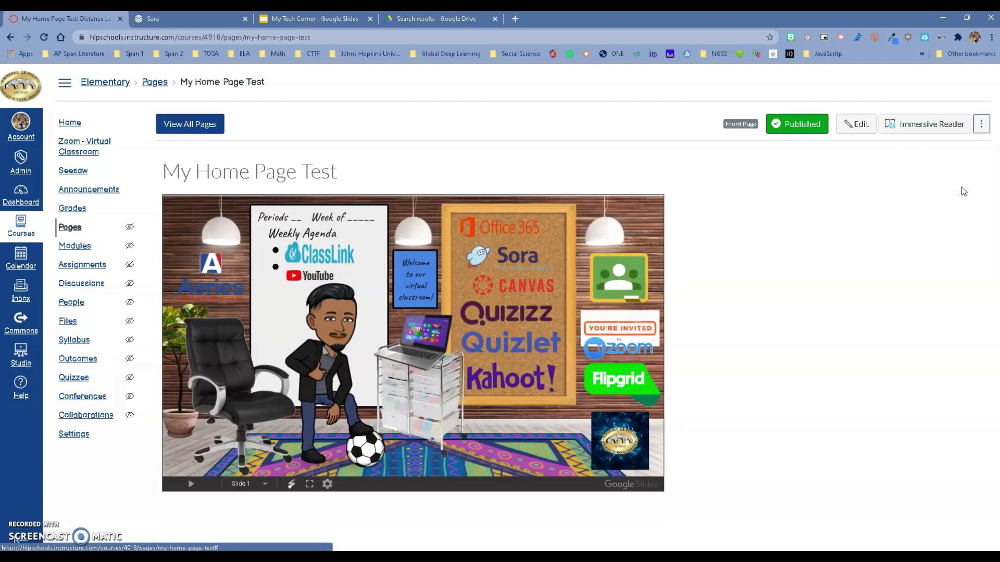
click(71, 124)
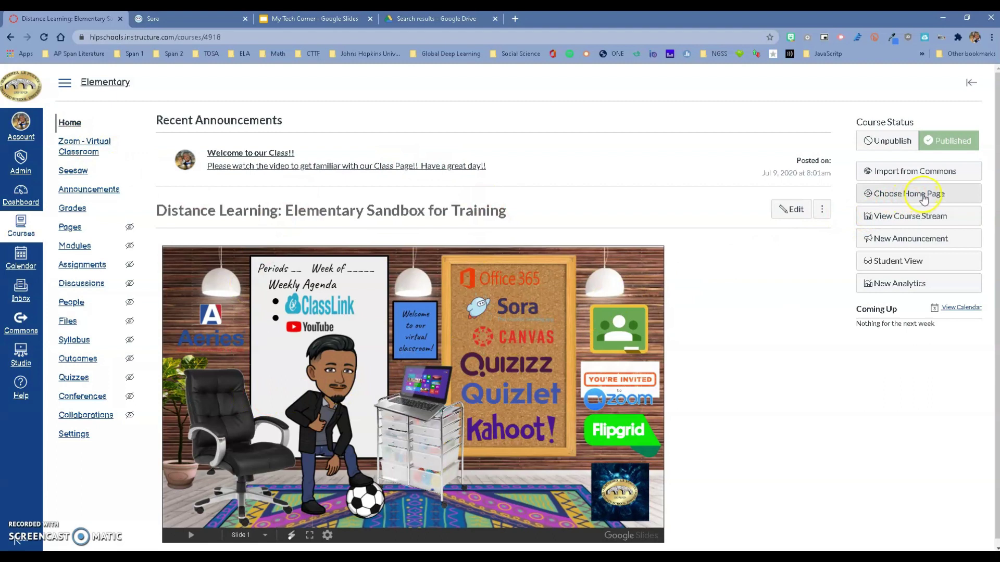
Save Pages Front Page as the course home page.
click(925, 199)
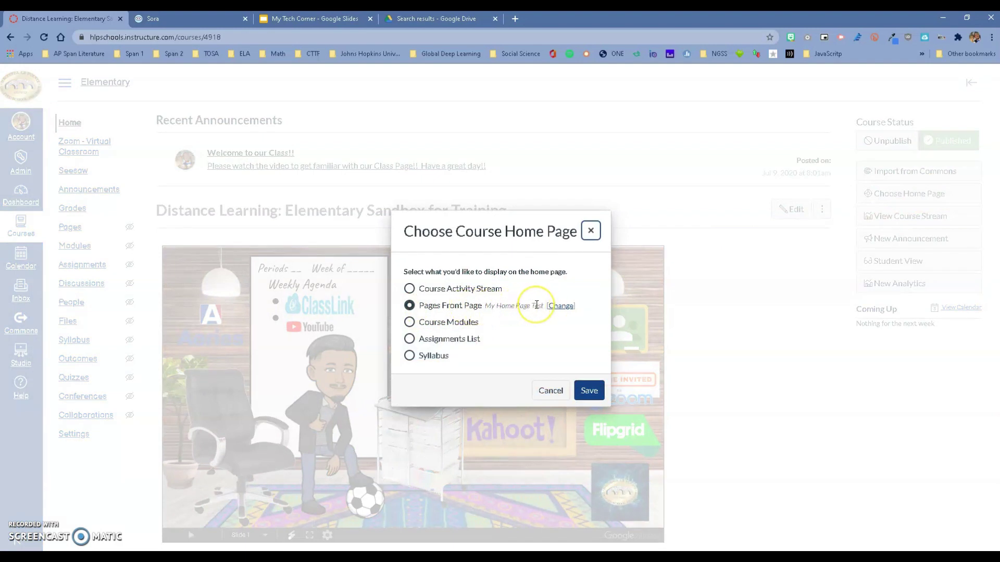
click(591, 392)
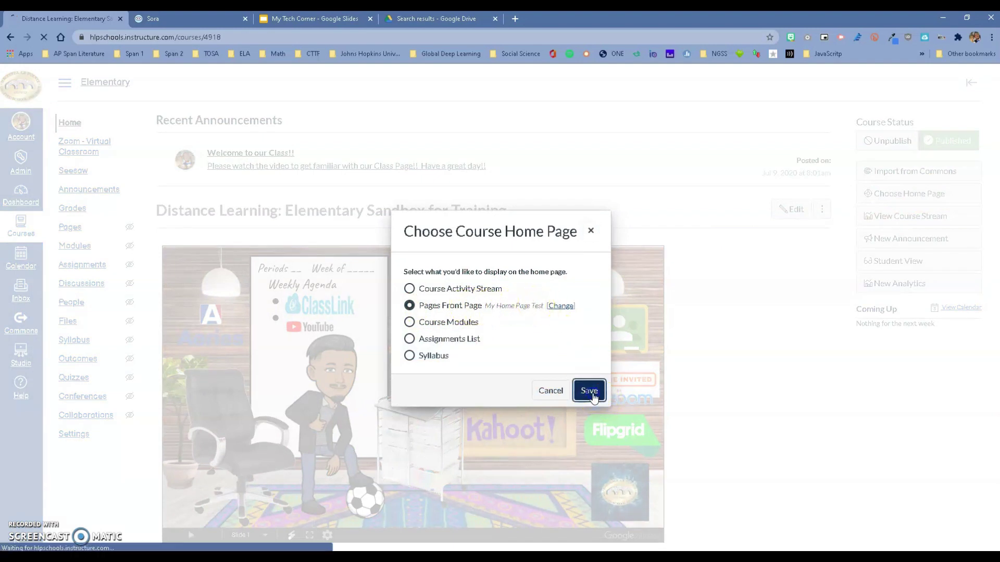